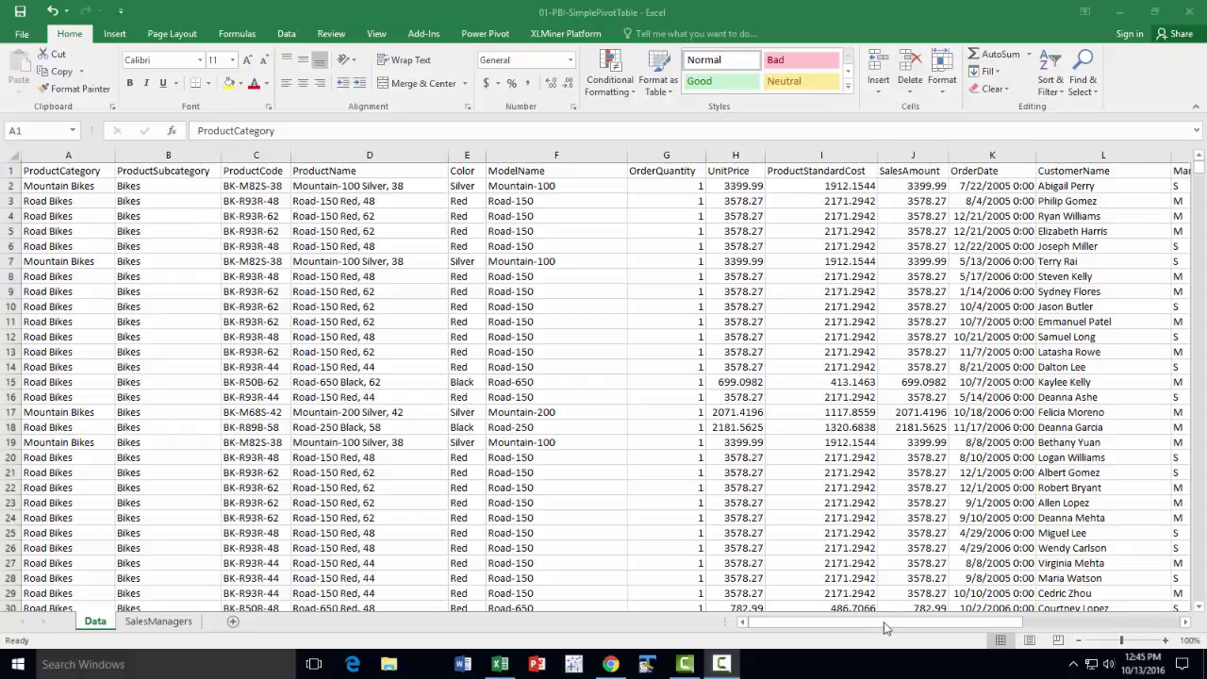
- Convert the whole data range A1:S60399 on the Data sheet into a table with headers
{"action": "left_click", "coordinate": [45, 174]}
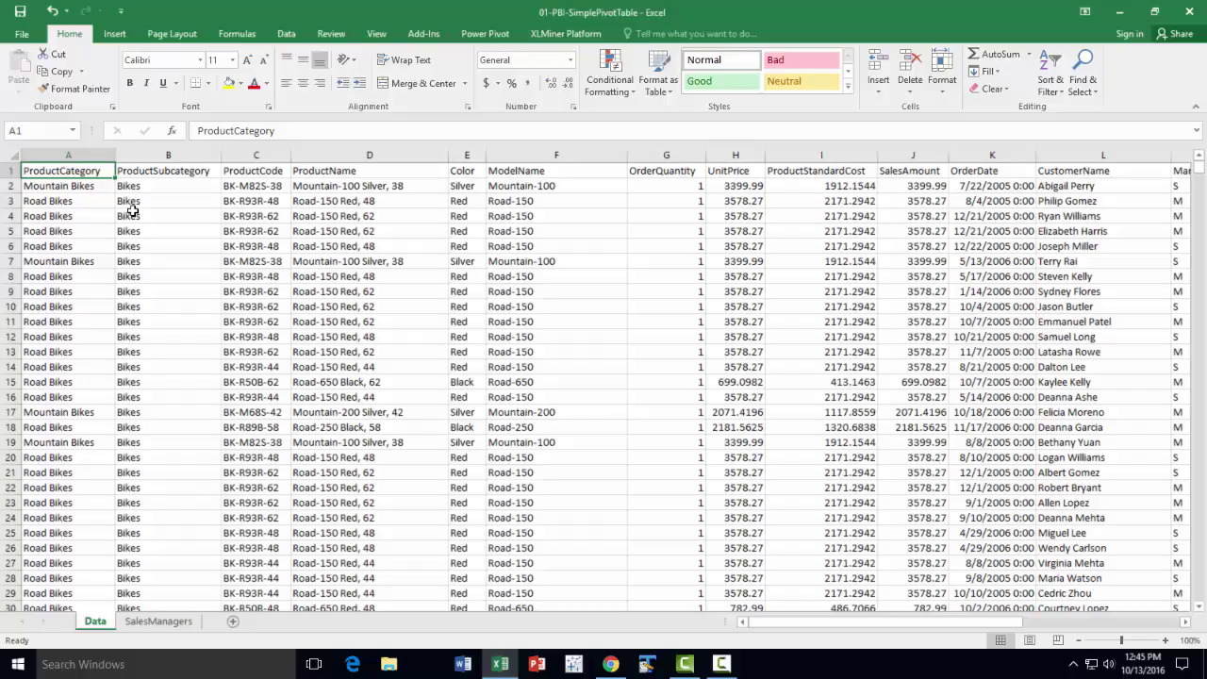
{"action": "key", "text": "ctrl+shift+End"}
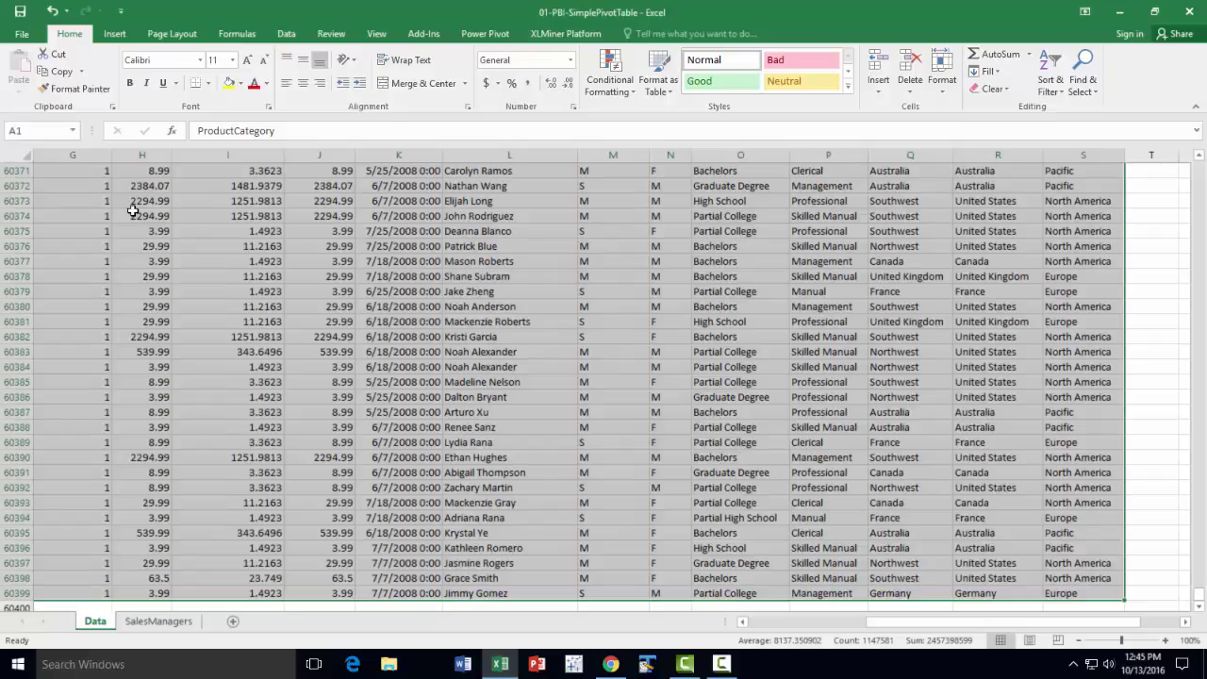
{"action": "key", "text": "ctrl+t"}
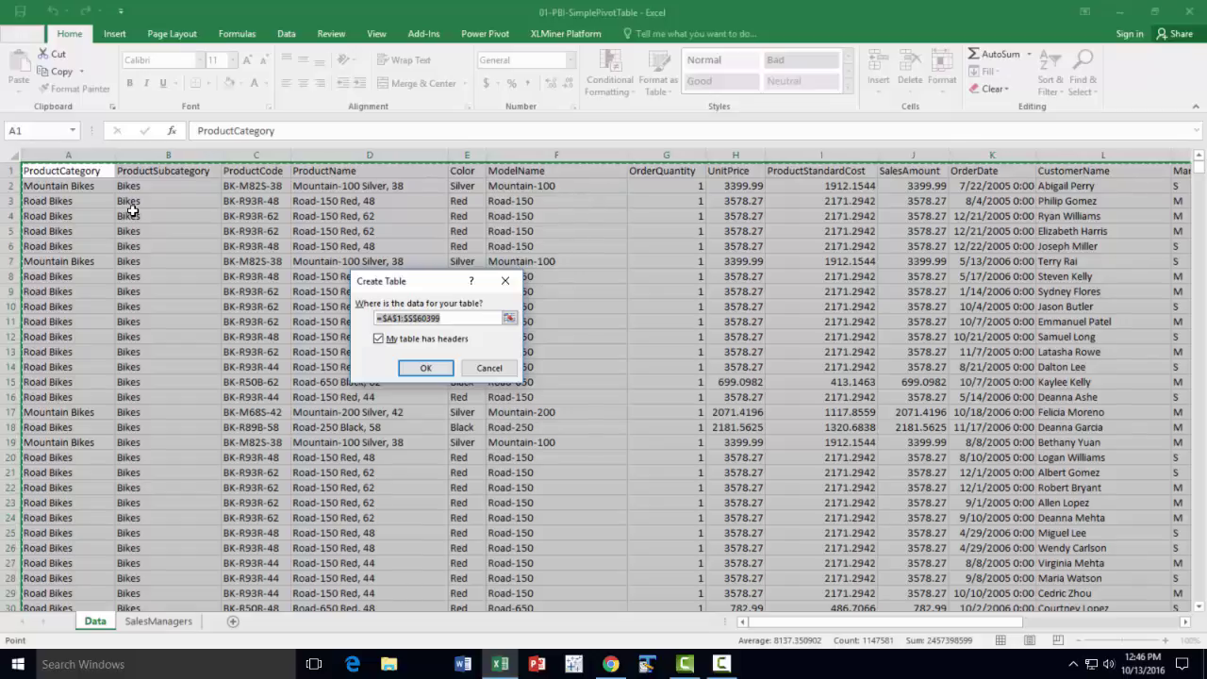
{"action": "left_click", "coordinate": [423, 372]}
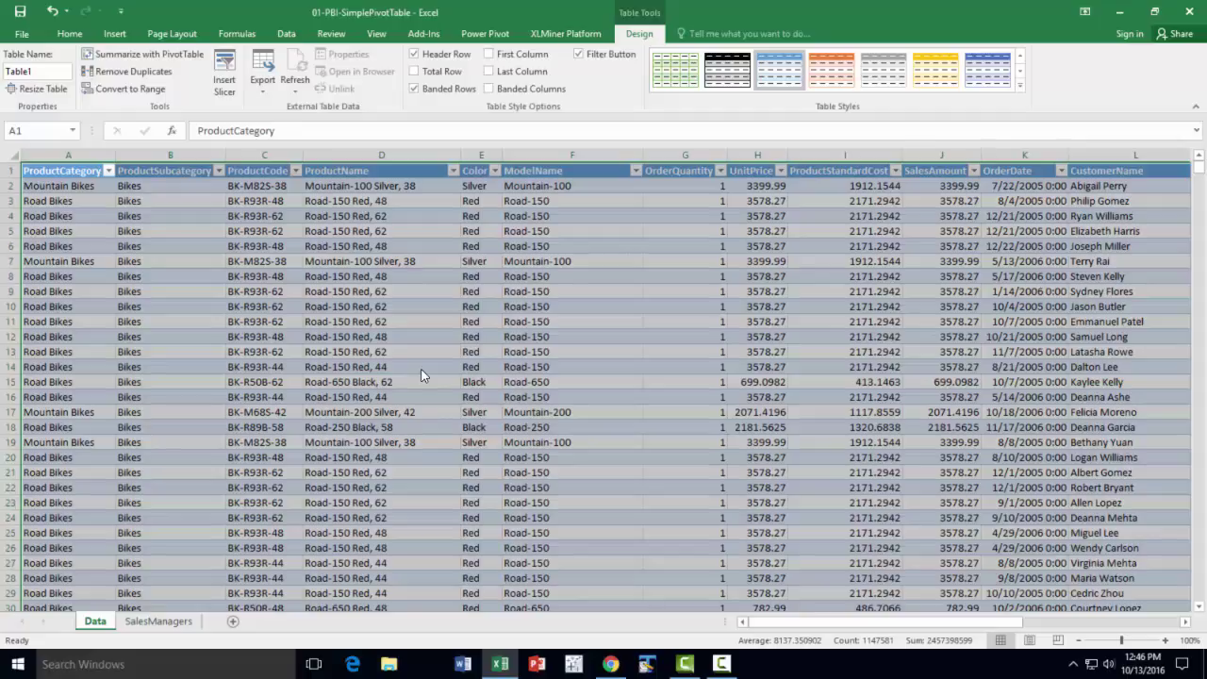
- Name the Data sheet's new table FactSales
{"action": "left_click", "coordinate": [47, 70]}
{"action": "type", "text": "Fact"}
{"action": "type", "text": "Sales"}
{"action": "key", "text": "Return"}
- Convert range C3:E20 on the SalesManagers sheet into a table, with its first row as headers
{"action": "left_click", "coordinate": [167, 622]}
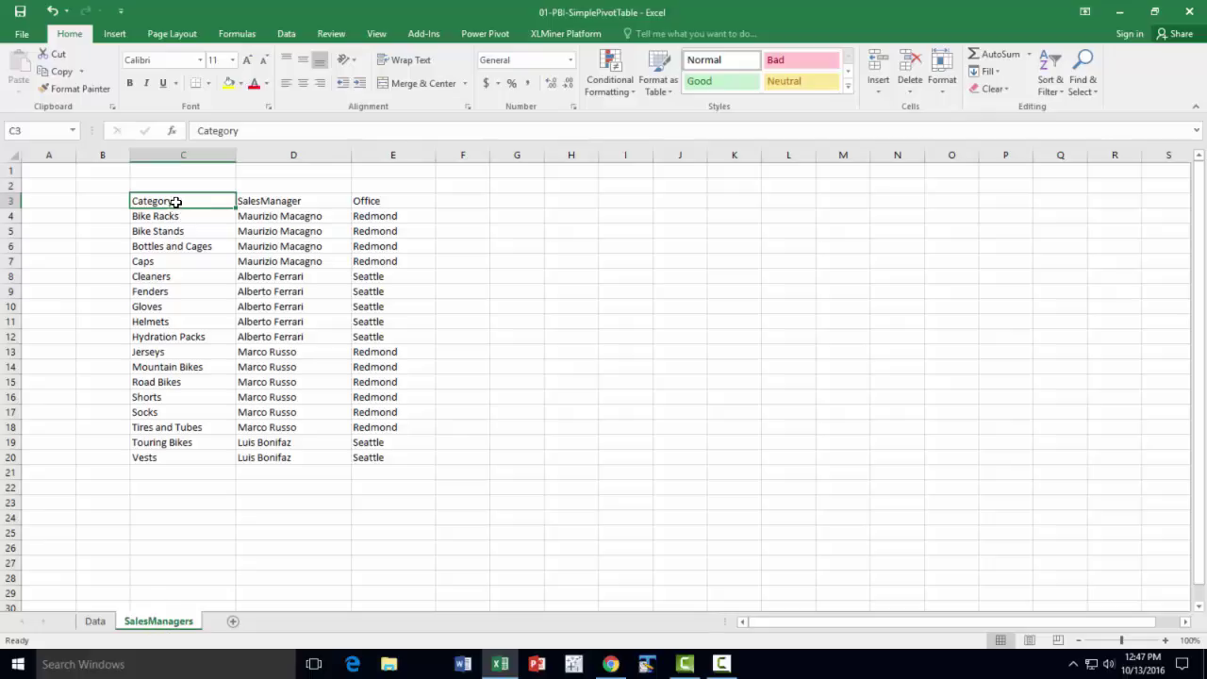
{"action": "left_click", "coordinate": [388, 464], "text": "shift"}
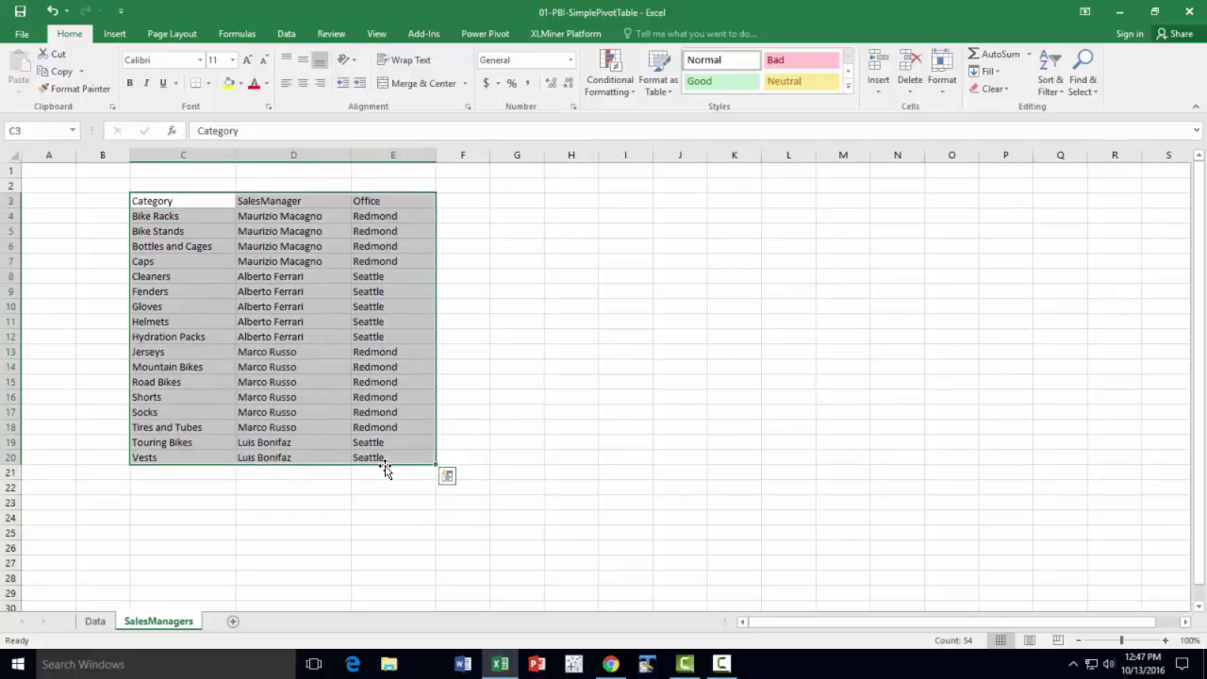
{"action": "key", "text": "ctrl+t"}
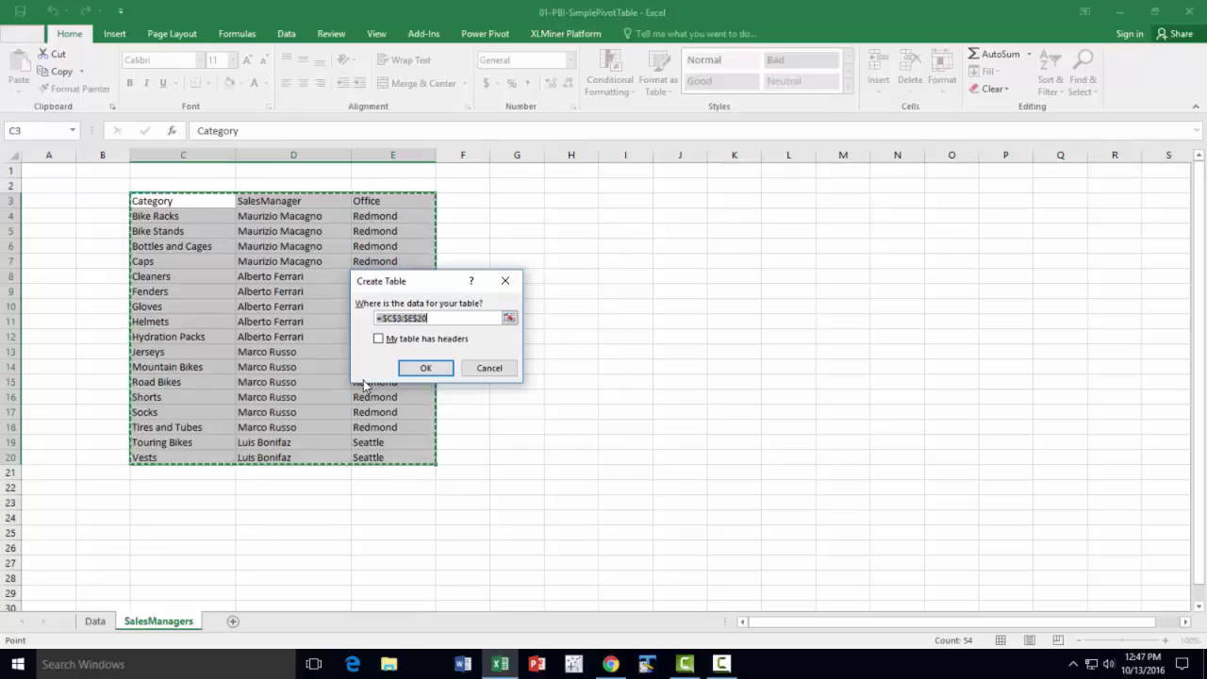
{"action": "left_click", "coordinate": [378, 339]}
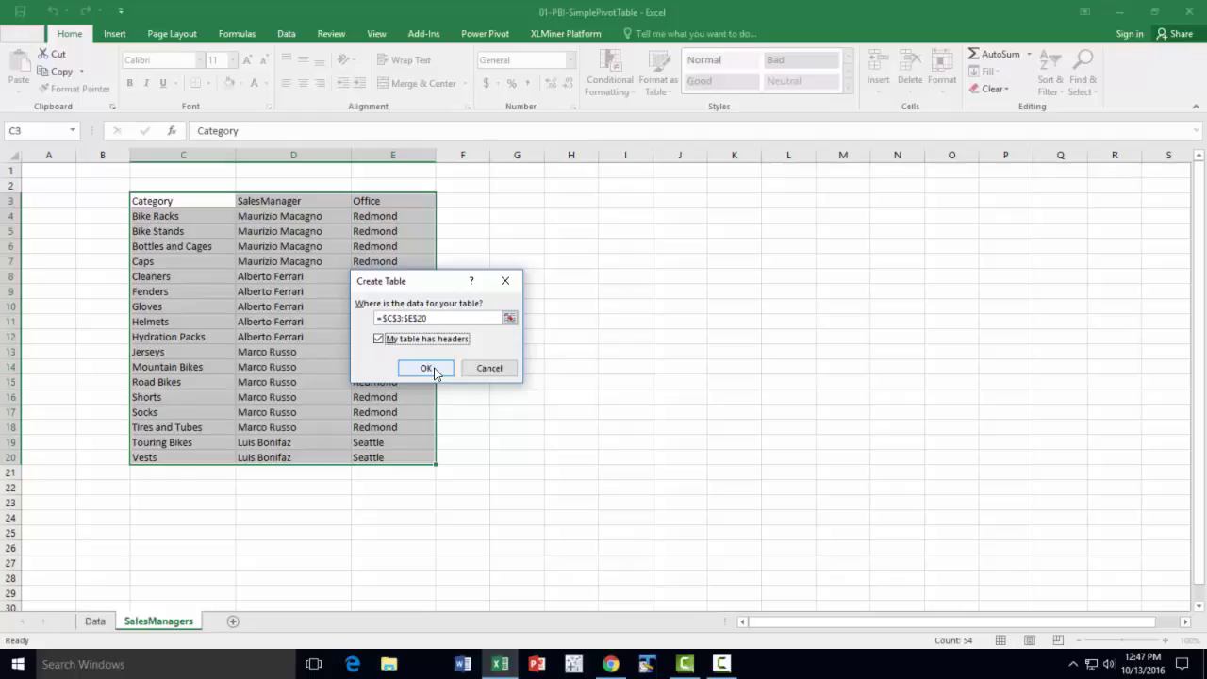
{"action": "left_click", "coordinate": [429, 369]}
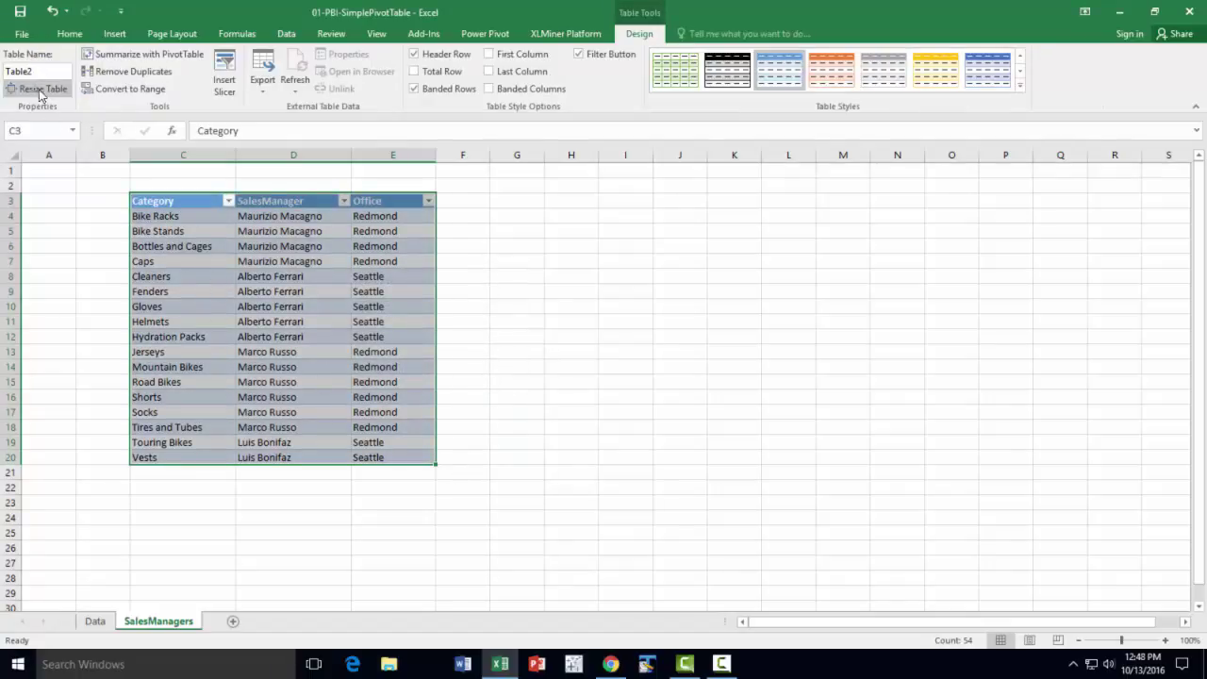
- Name the table on the SalesManagers sheet DimSalesManager
{"action": "left_click", "coordinate": [45, 72]}
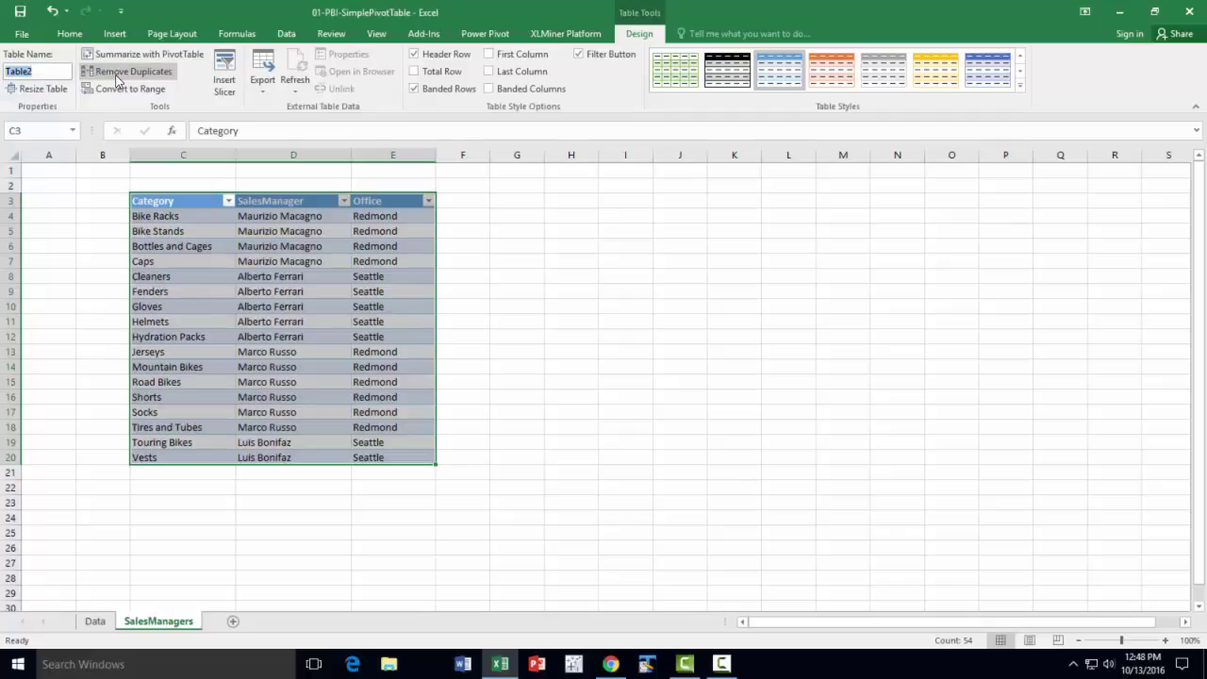
{"action": "type", "text": "Dim"}
{"action": "type", "text": "Sales"}
{"action": "type", "text": "Manager"}
{"action": "key", "text": "Return"}
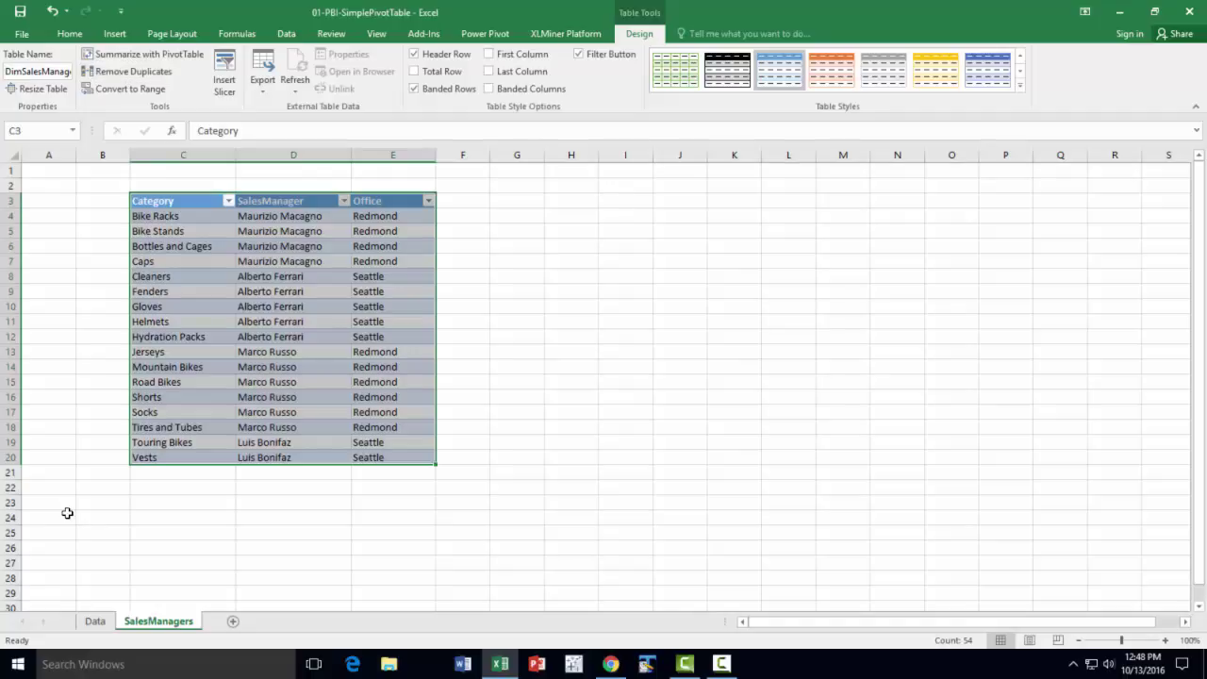
- Add a column headed "Profirt" in T1 of the Data sheet, directly after TerritoryGroup
{"action": "left_click", "coordinate": [95, 621]}
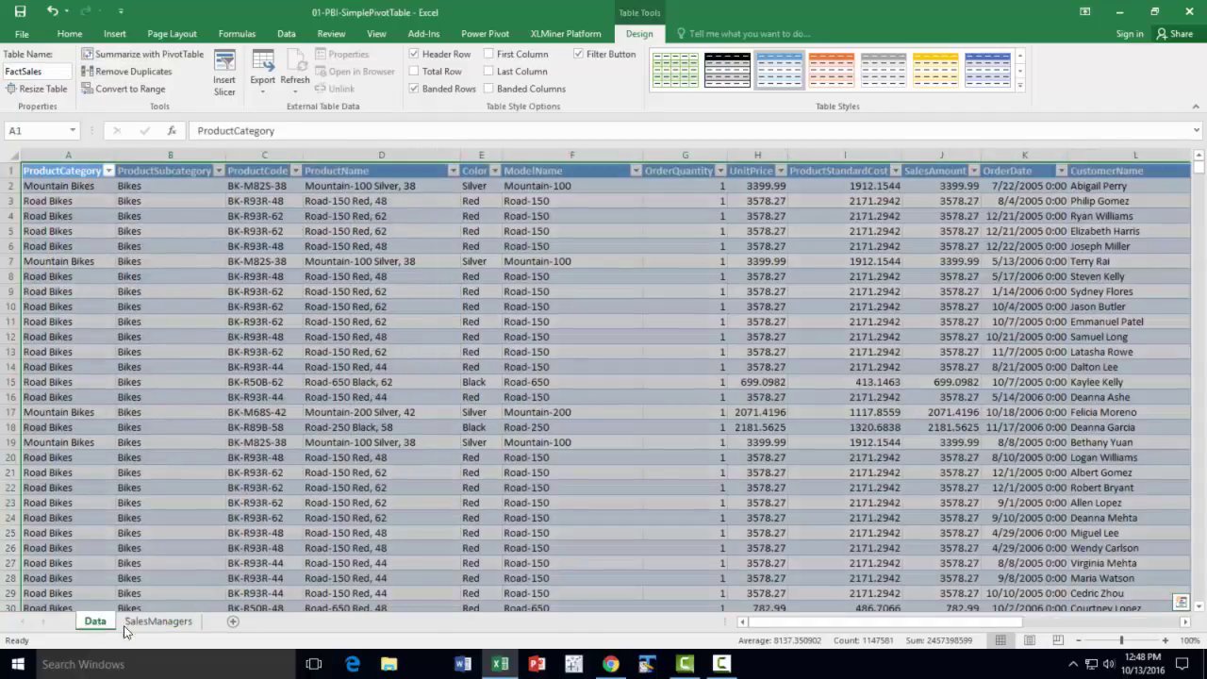
{"action": "left_click_drag", "start_coordinate": [916, 624], "coordinate": [1124, 629]}
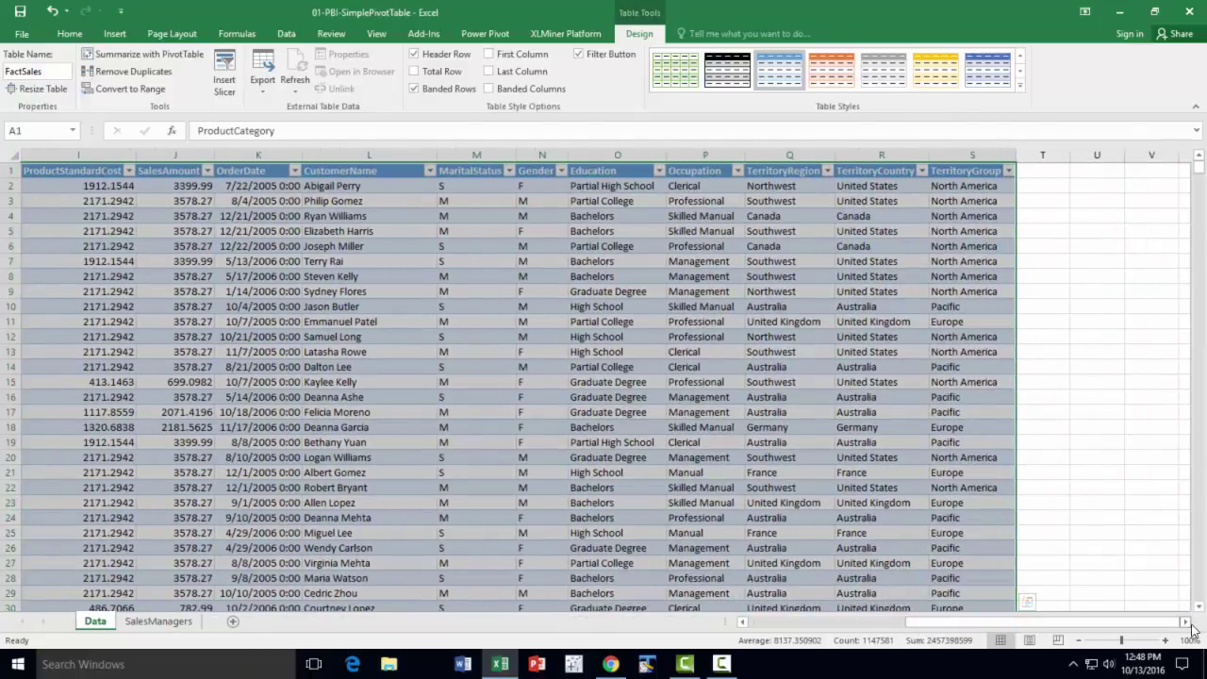
{"action": "scroll", "coordinate": [1186, 641], "scroll_direction": "right", "scroll_amount": 2}
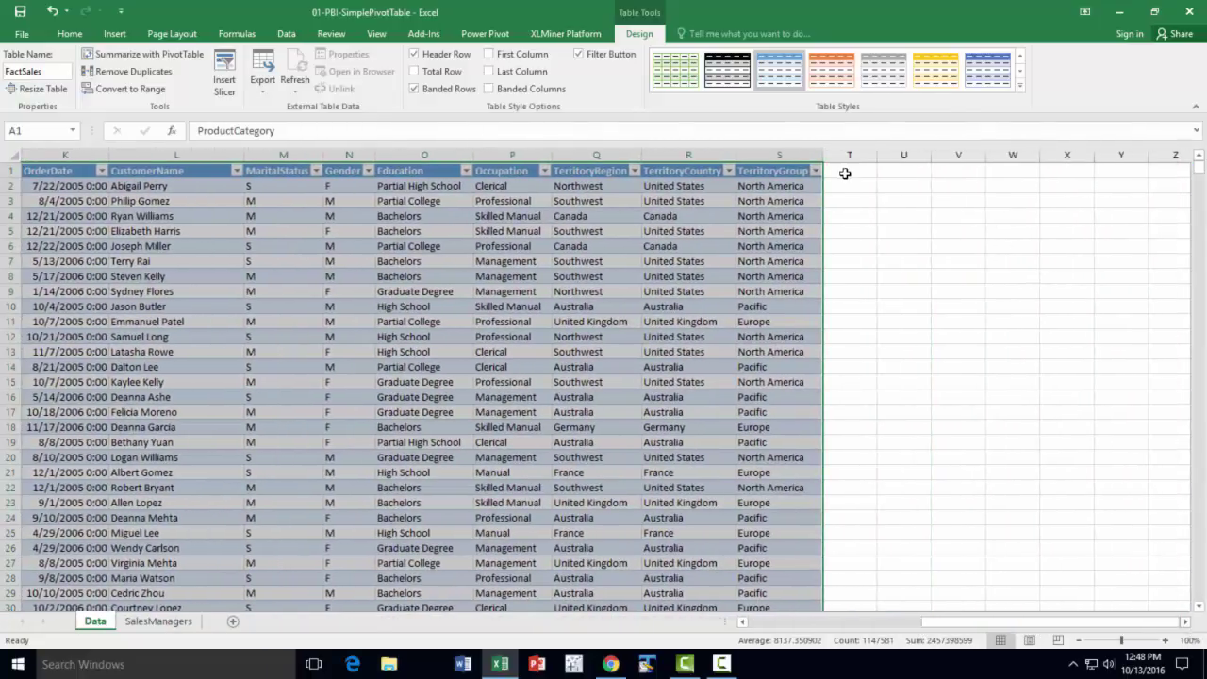
{"action": "left_click", "coordinate": [842, 172]}
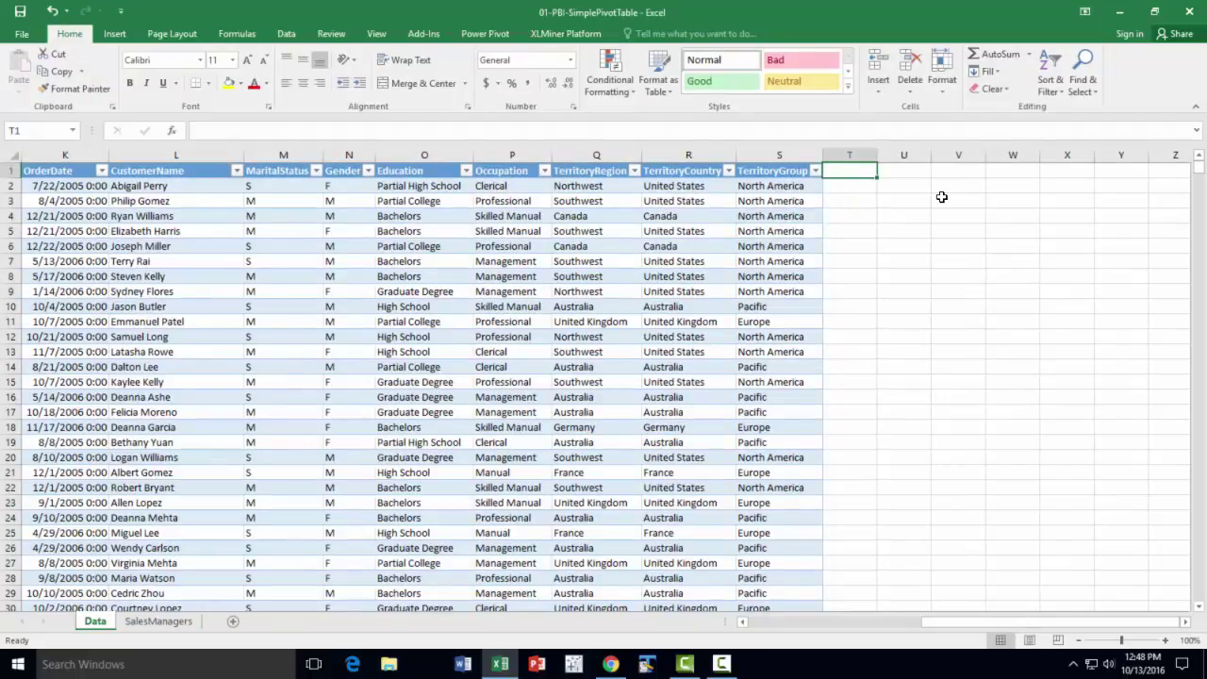
{"action": "type", "text": "Profirt"}
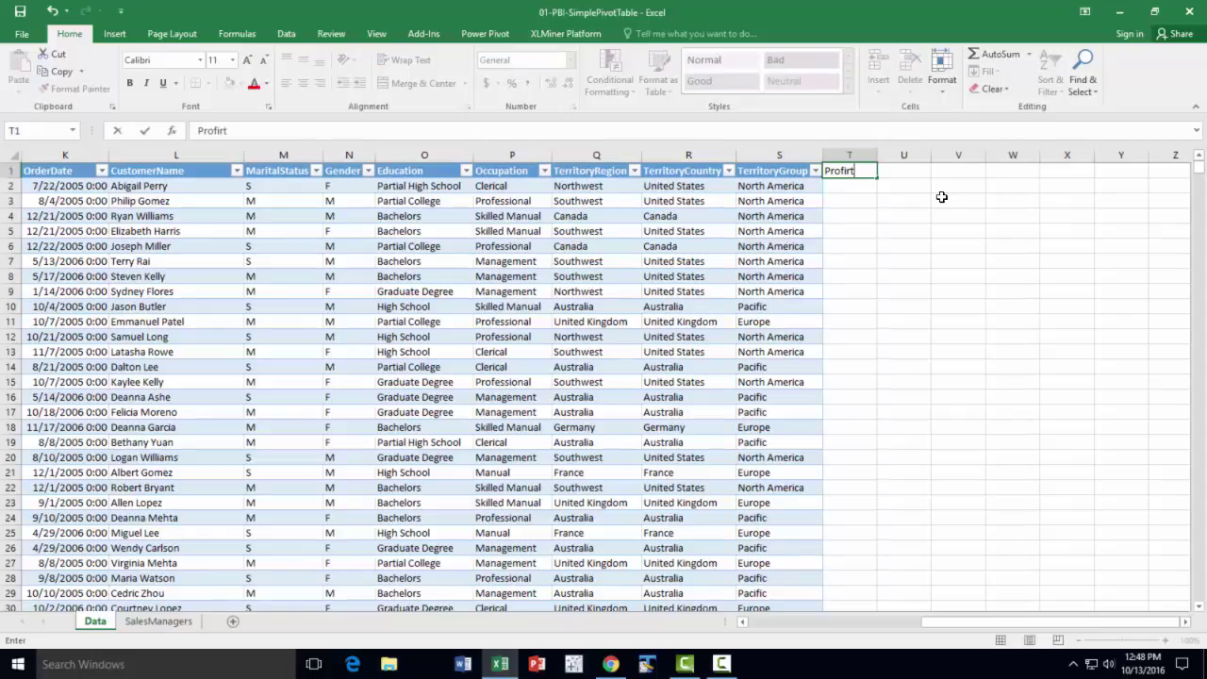
{"action": "key", "text": "Return"}
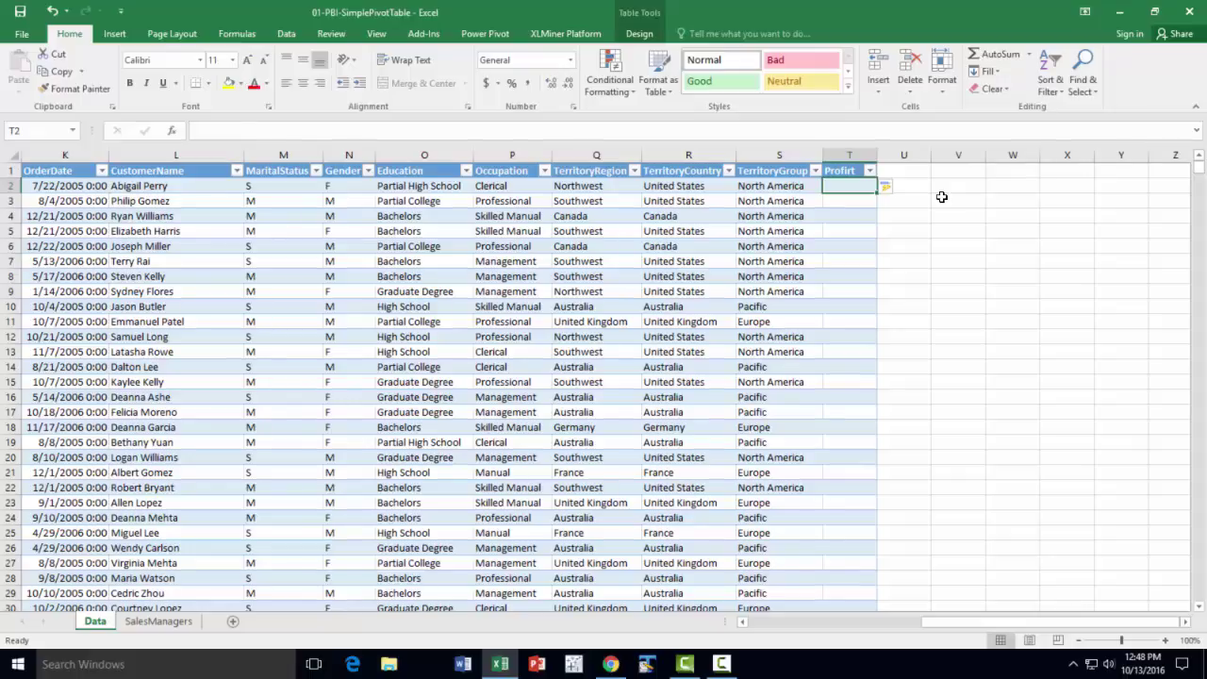
{"action": "type", "text": "="}
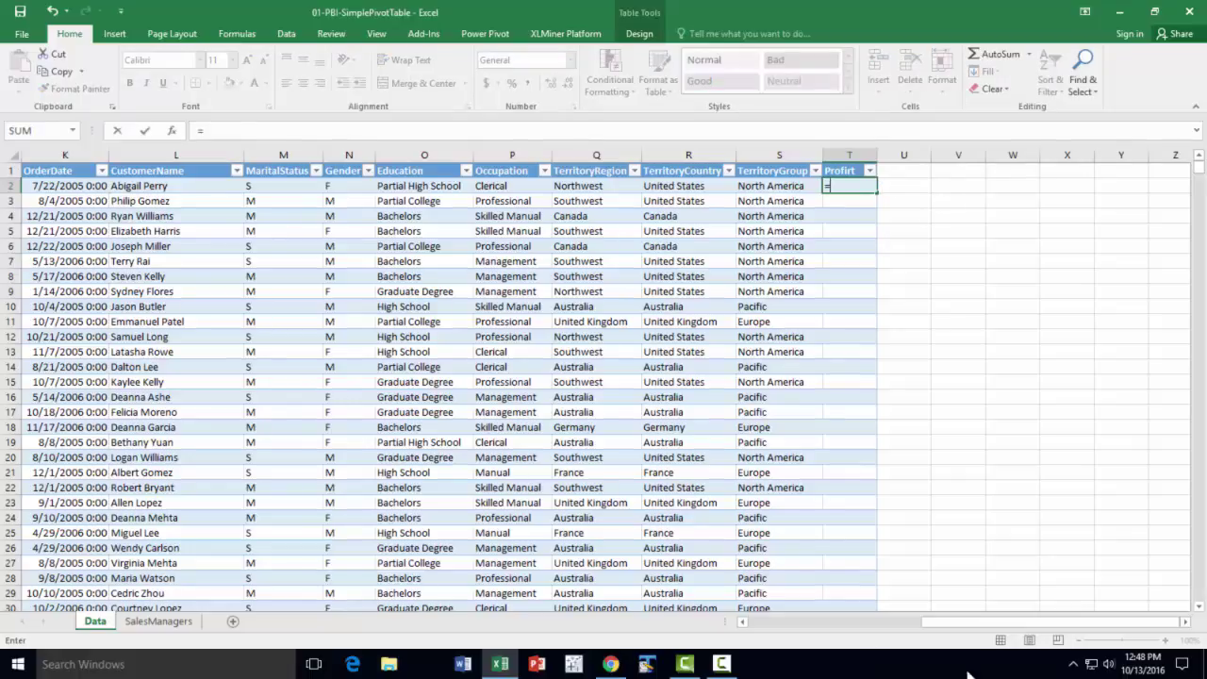
{"action": "left_click_drag", "start_coordinate": [997, 623], "coordinate": [853, 636]}
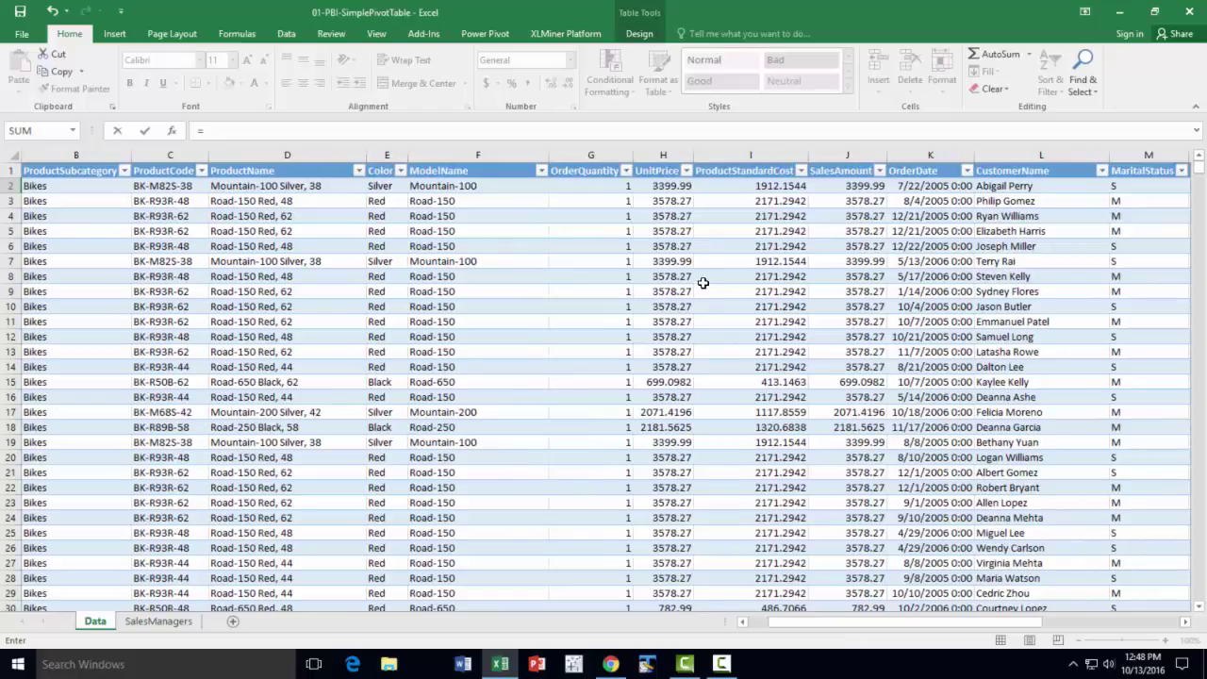
{"action": "left_click", "coordinate": [851, 186]}
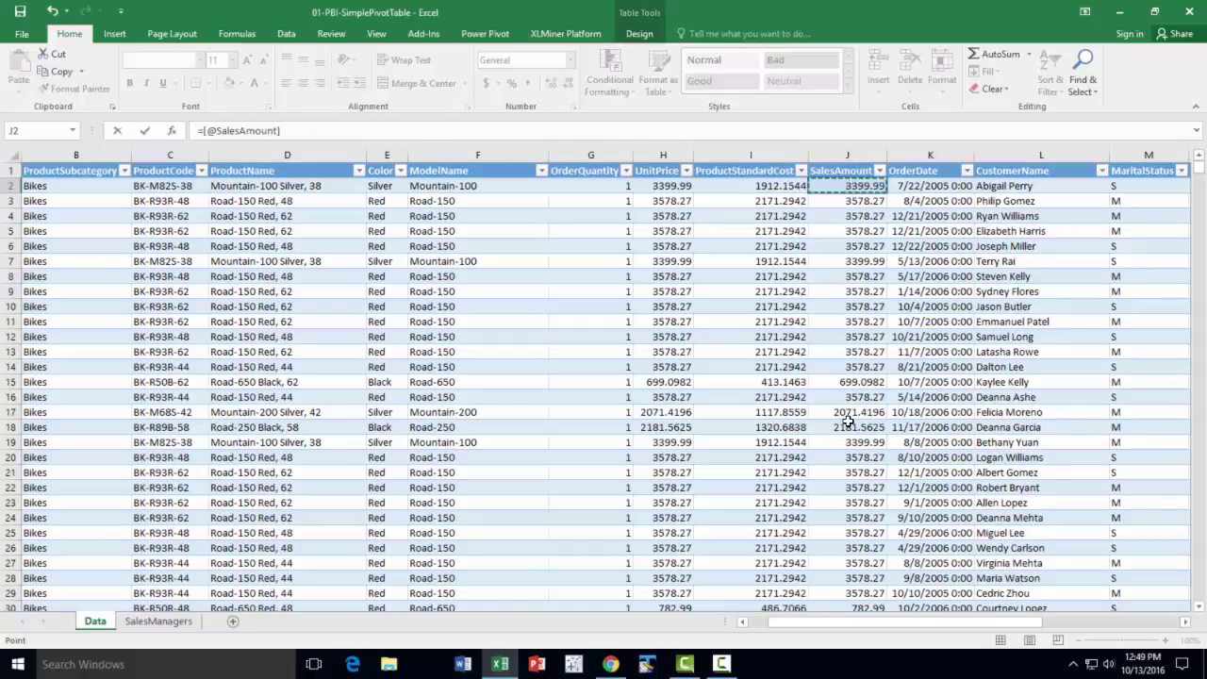
{"action": "type", "text": "-"}
{"action": "left_click", "coordinate": [737, 184]}
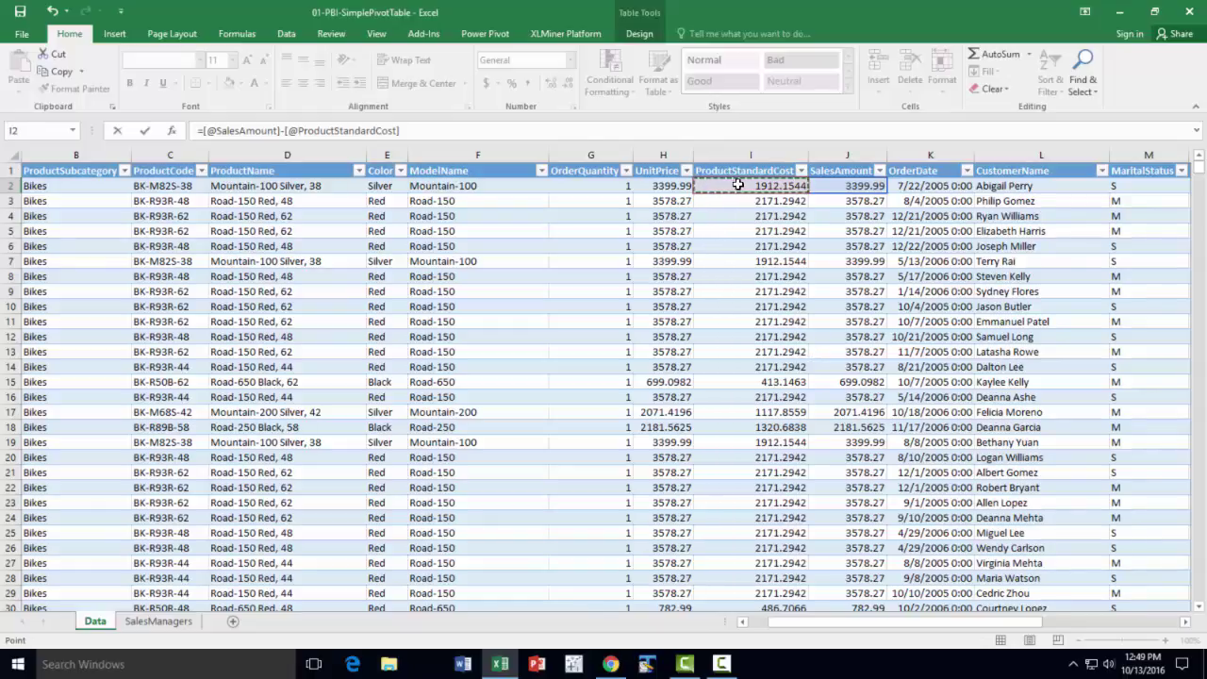
{"action": "key", "text": "Return"}
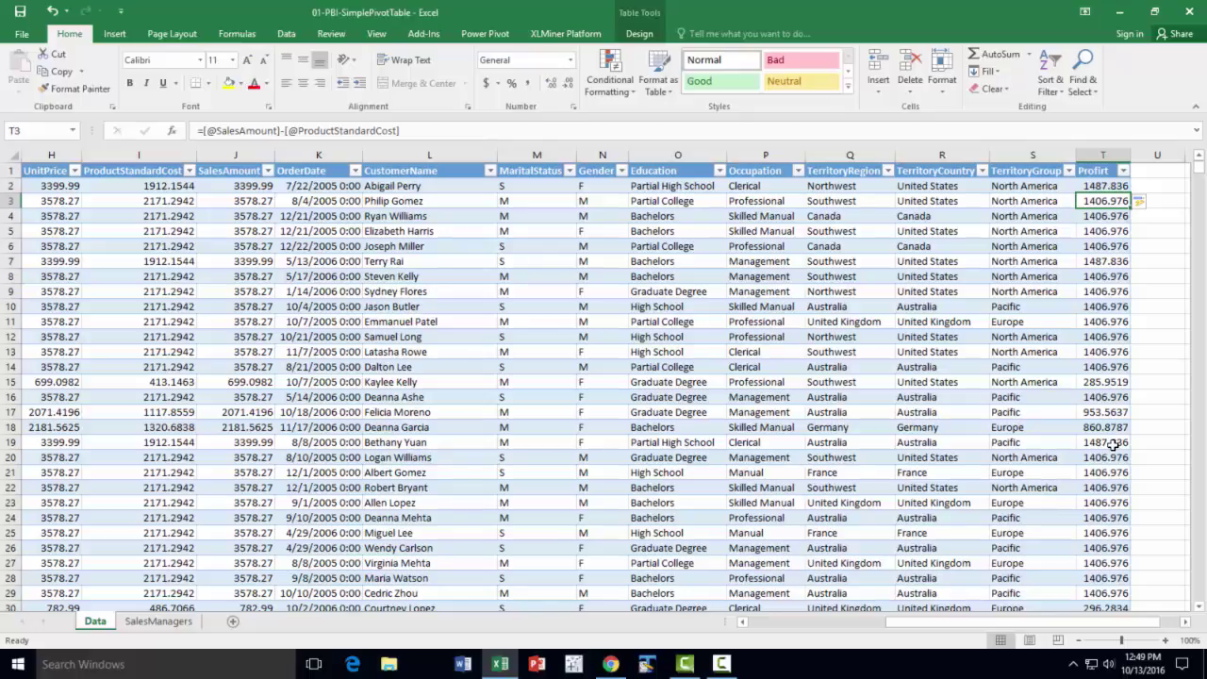
- Add a column headed "SalesManager" in U1, directly after the Profirt column
{"action": "key", "text": "Right"}
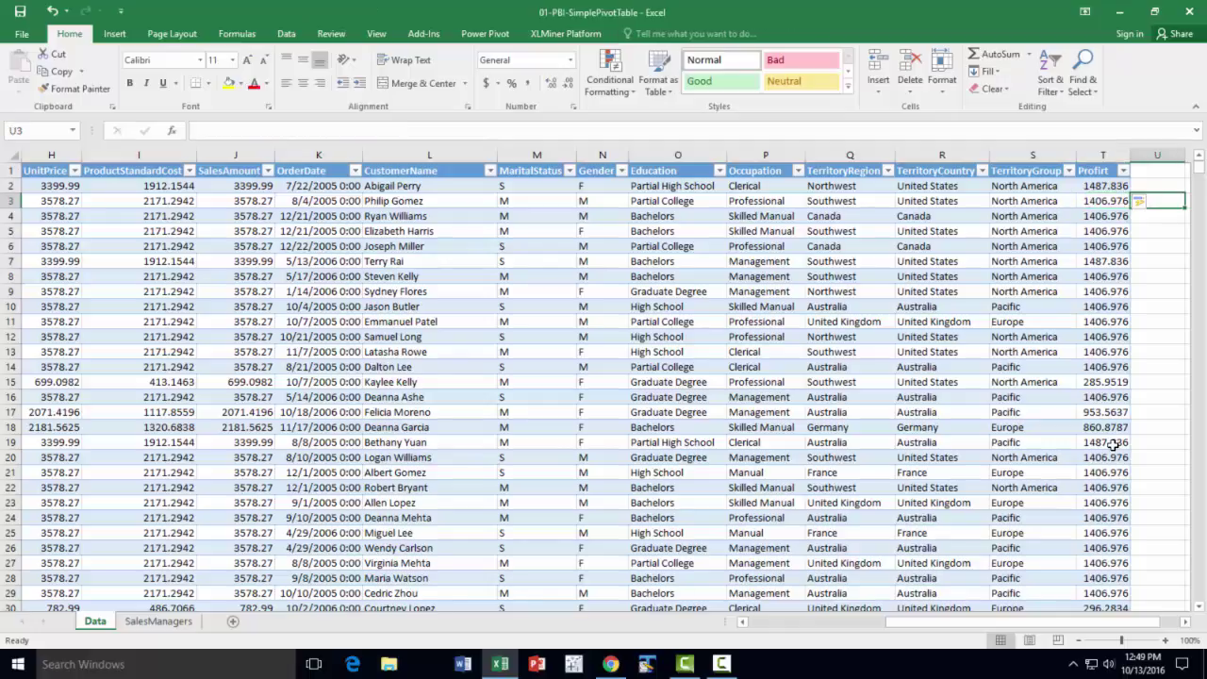
{"action": "key", "text": "Up"}
{"action": "key", "text": "Up"}
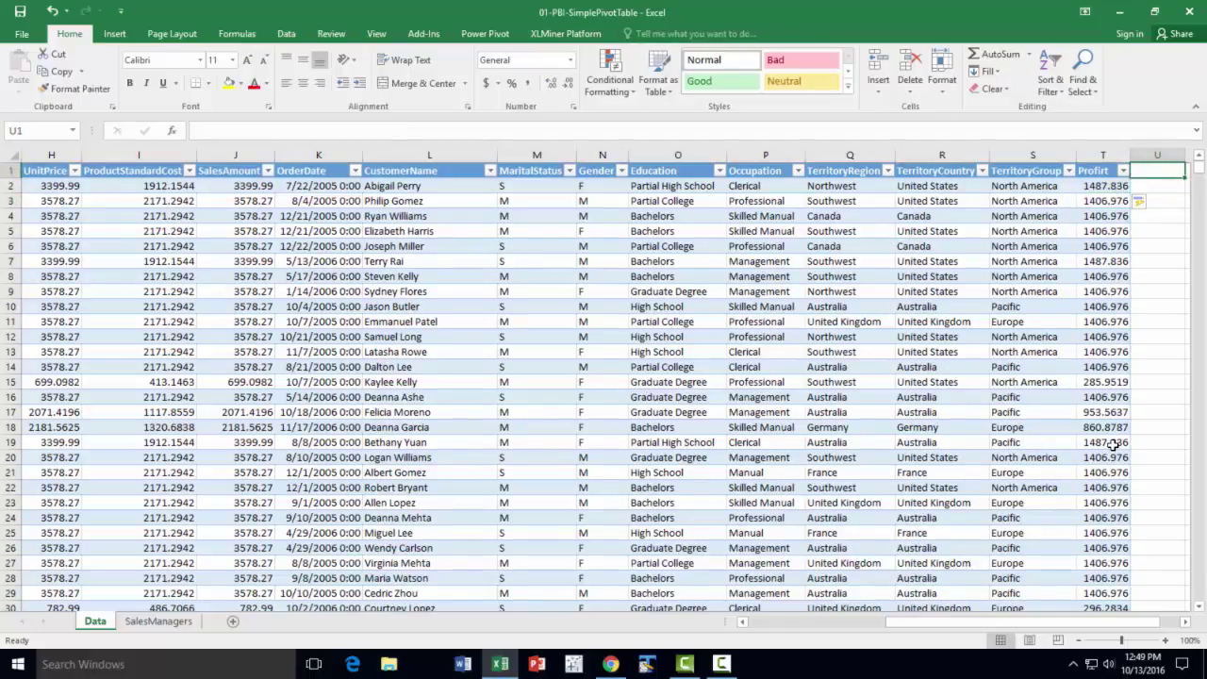
{"action": "type", "text": "SalesMa"}
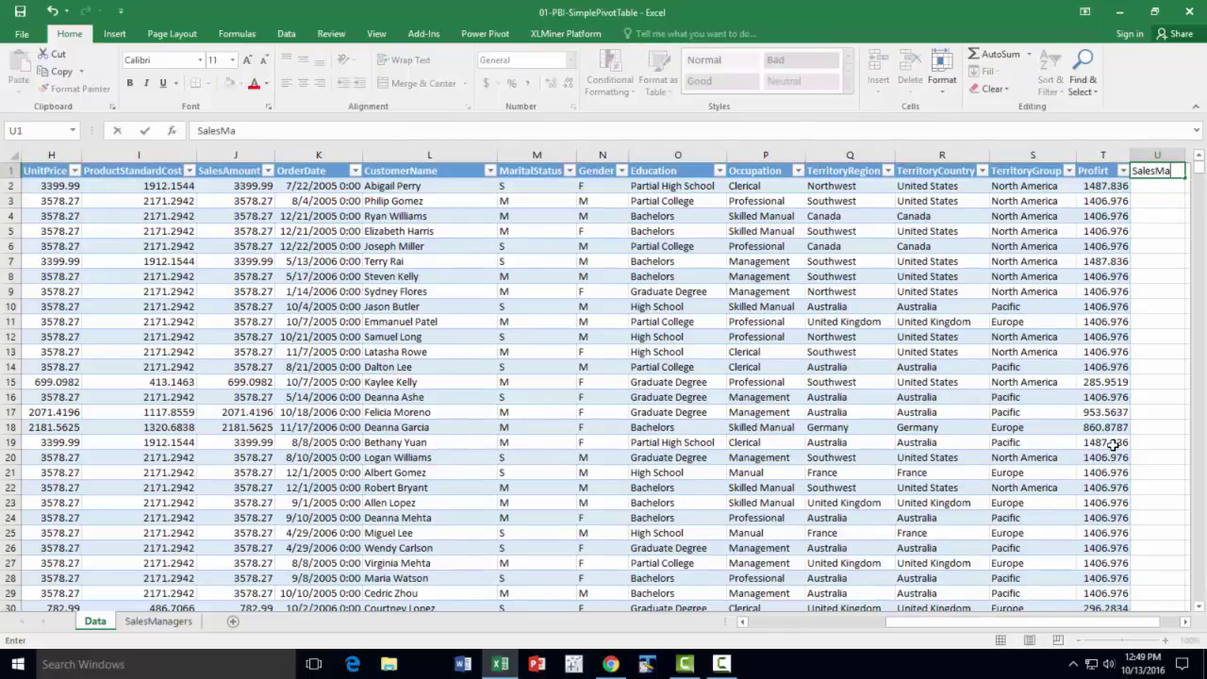
{"action": "type", "text": "nager"}
{"action": "key", "text": "Return"}
- Fill the SalesManager column with the lookup formula =VLOOKUP(A2,DimSalesManager,2), starting in U2
{"action": "type", "text": "="}
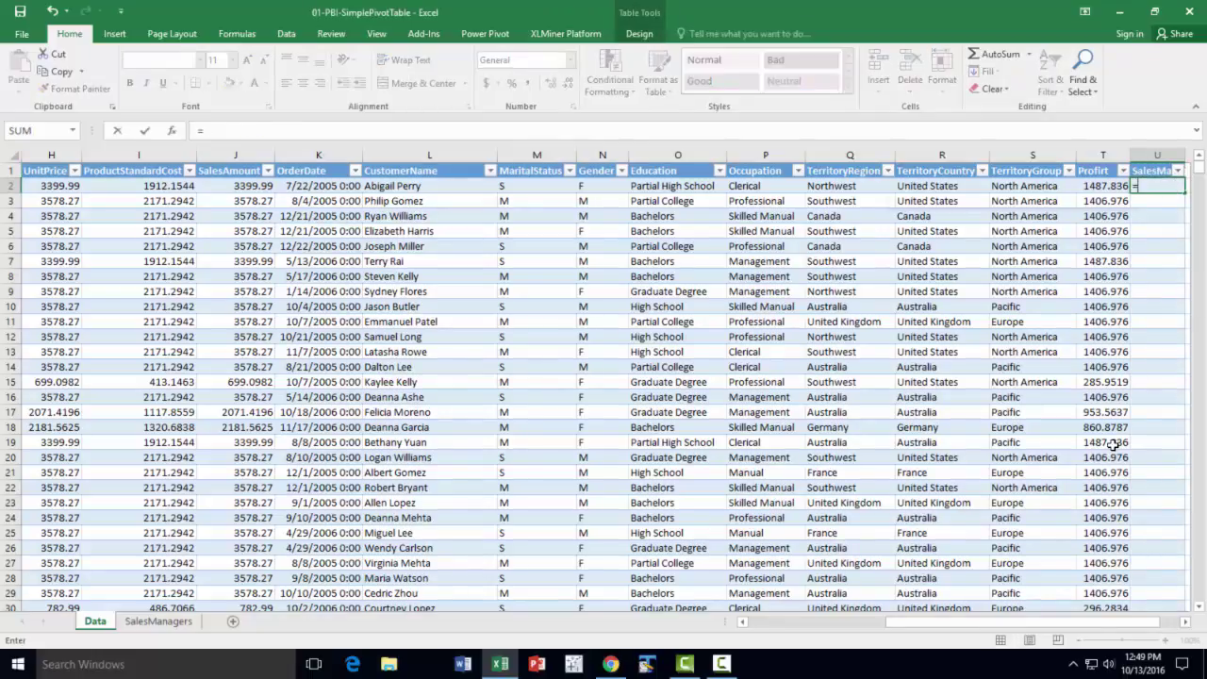
{"action": "type", "text": "vlook"}
{"action": "key", "text": "Tab"}
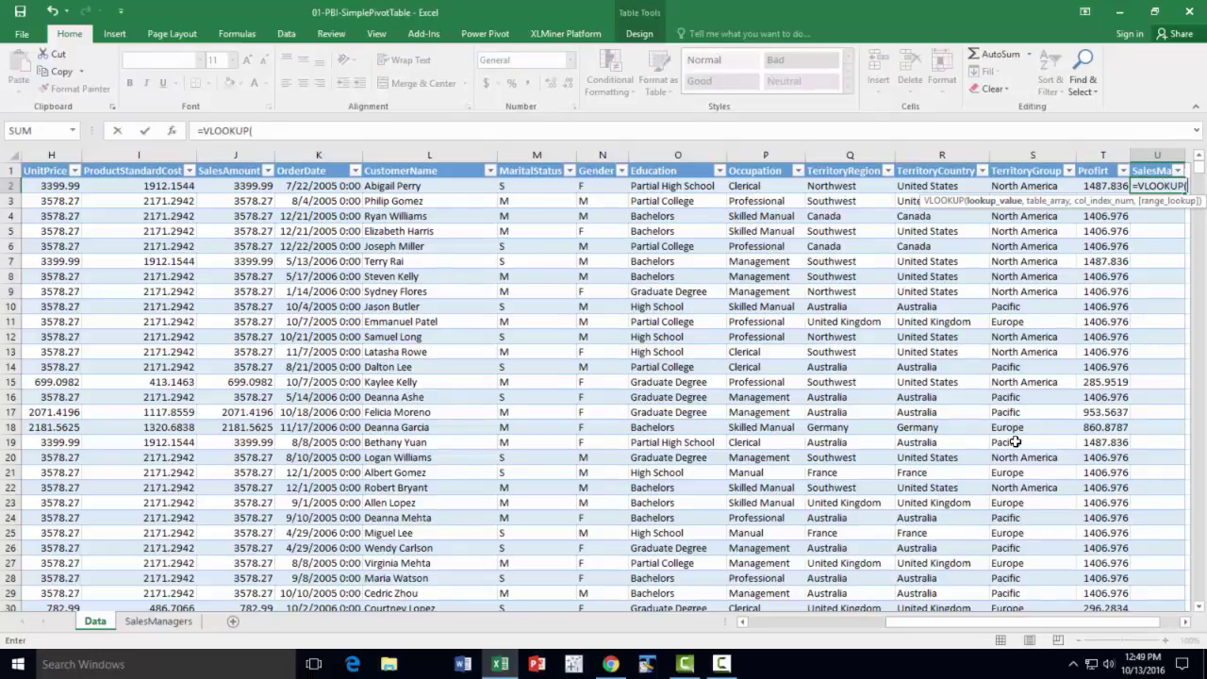
{"action": "type", "text": "a2,"}
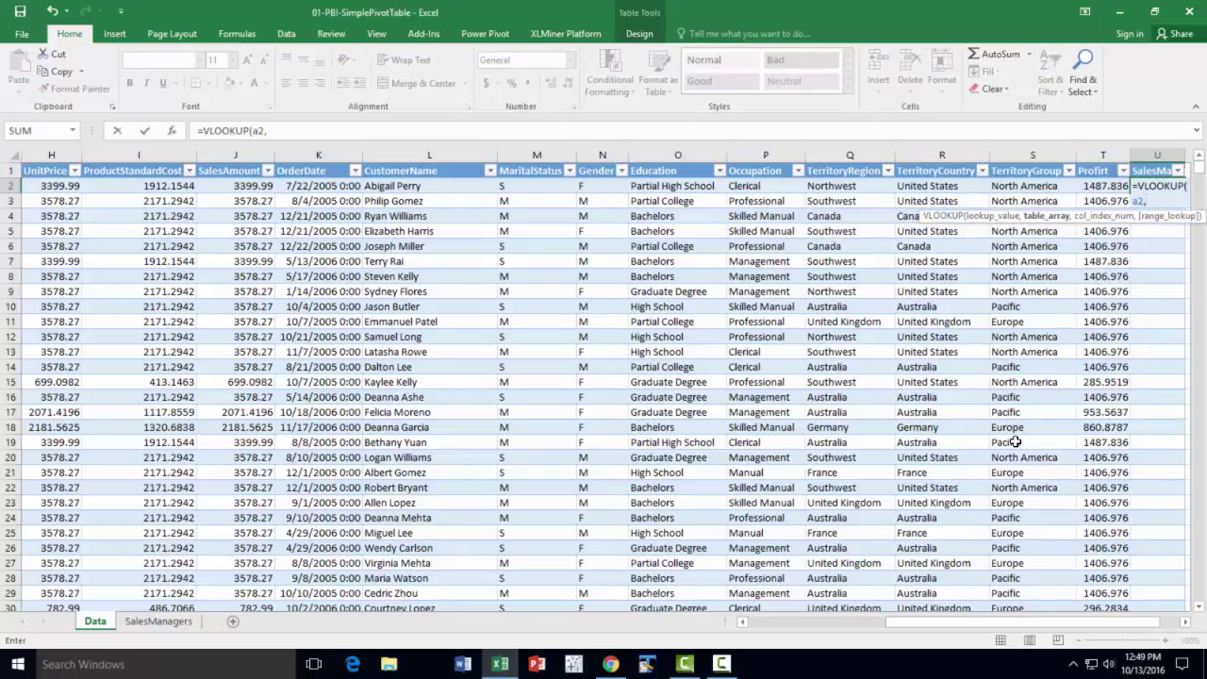
{"action": "type", "text": "dim"}
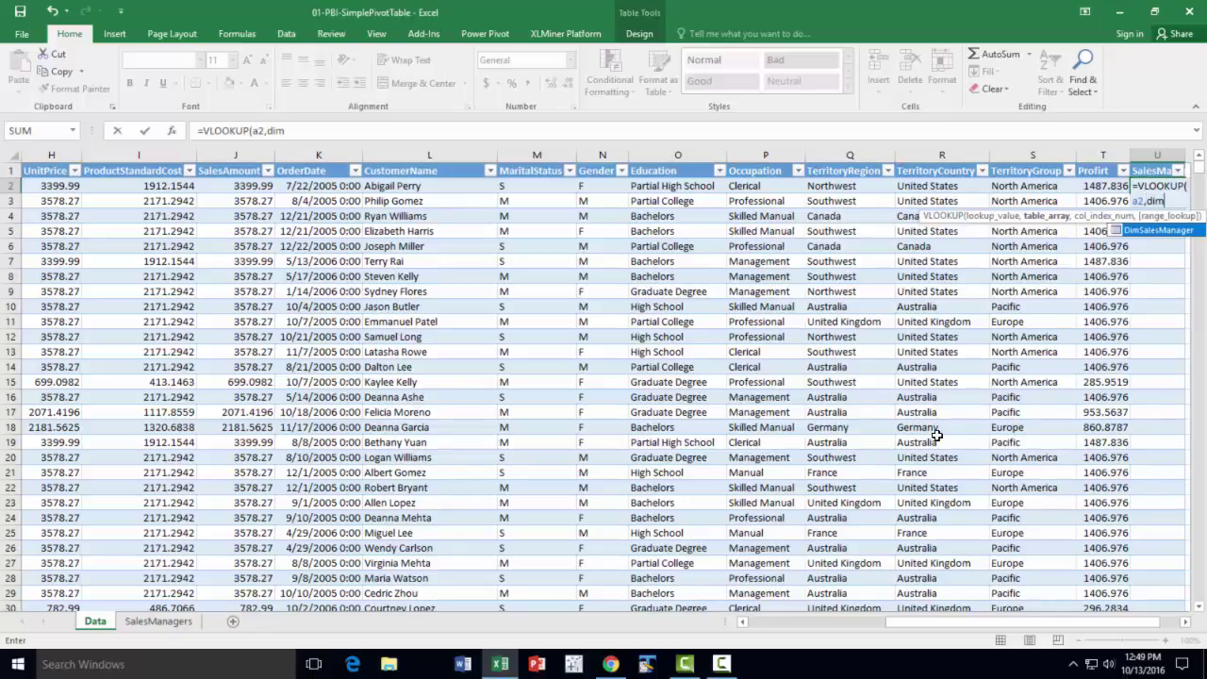
{"action": "left_click", "coordinate": [1185, 623]}
{"action": "left_click", "coordinate": [1185, 623]}
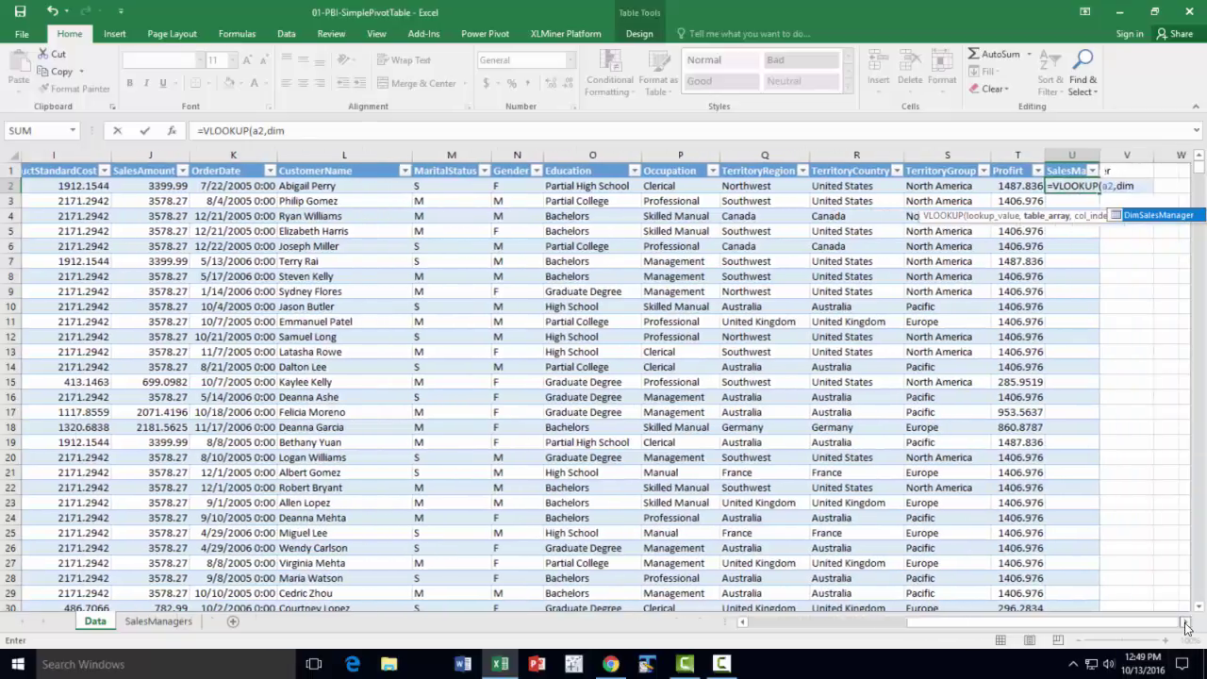
{"action": "left_click", "coordinate": [1185, 623]}
{"action": "key", "text": "Tab"}
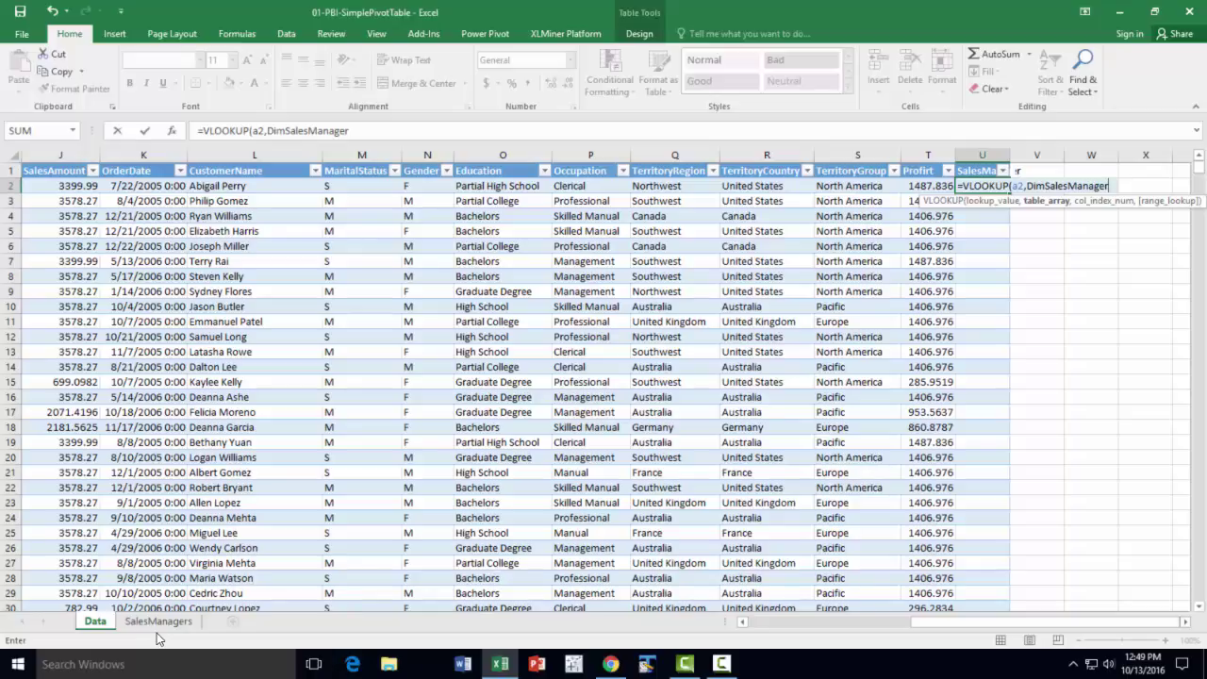
{"action": "type", "text": ",2)"}
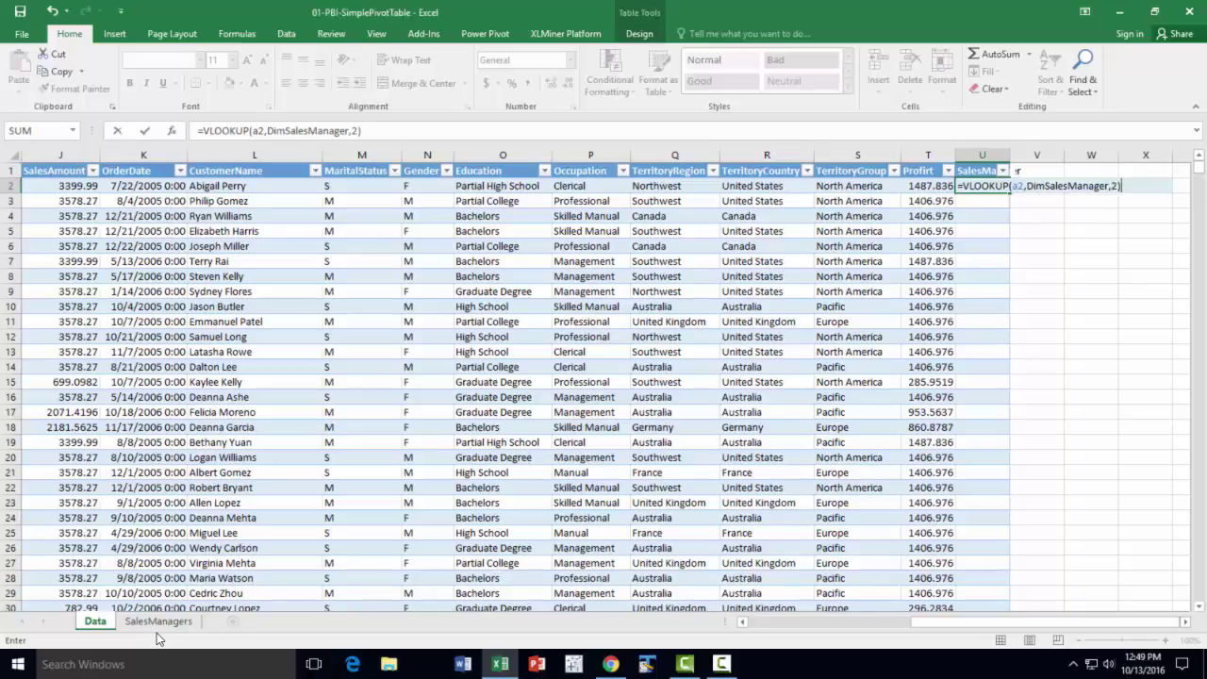
{"action": "key", "text": "Return"}
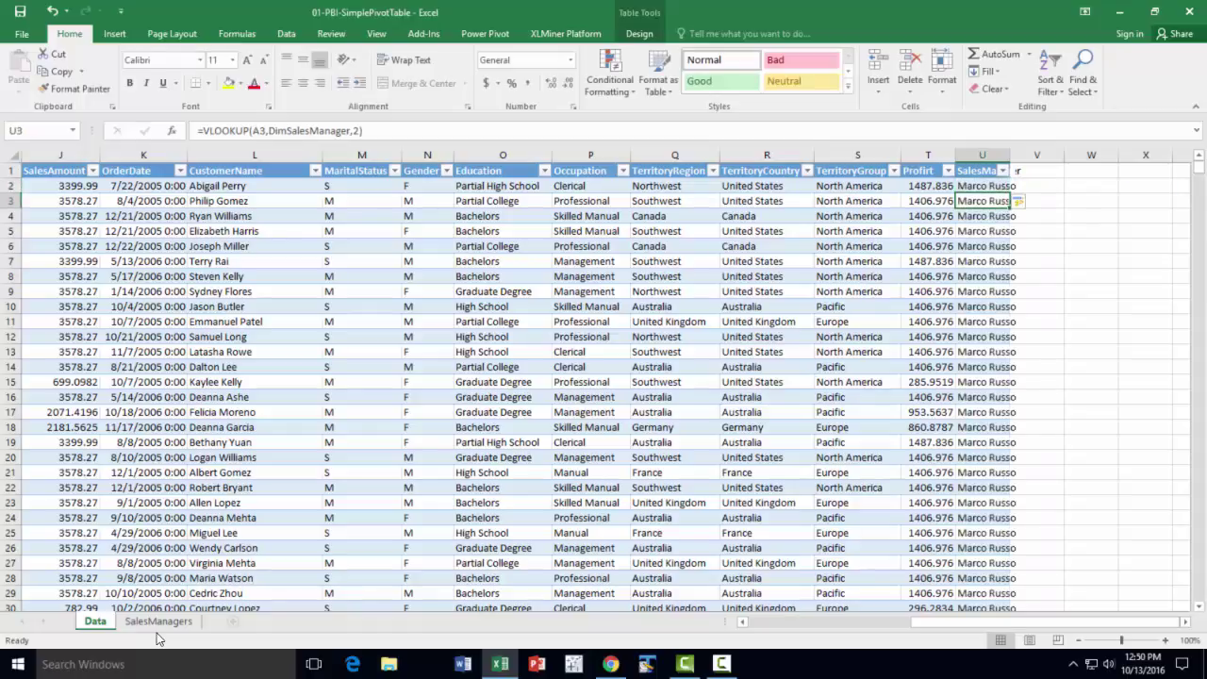
- Select the empty header cell V1, directly after the SalesManager column
{"action": "key", "text": "Up"}
{"action": "key", "text": "Up"}
{"action": "key", "text": "Right"}
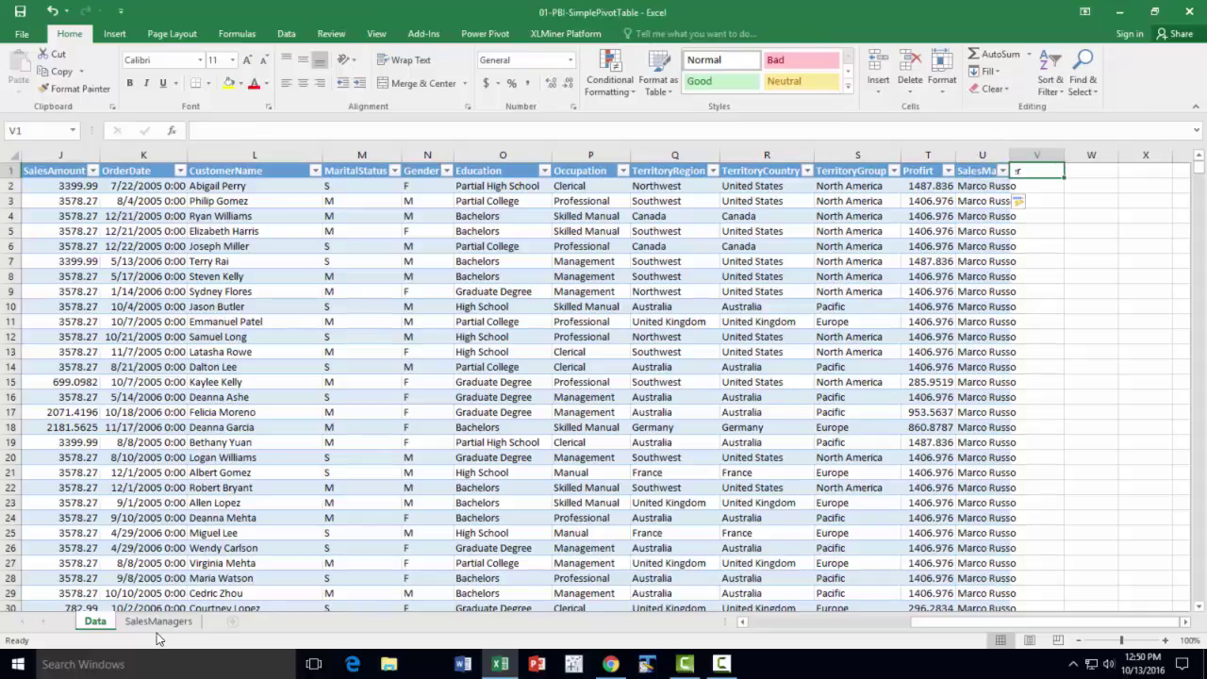